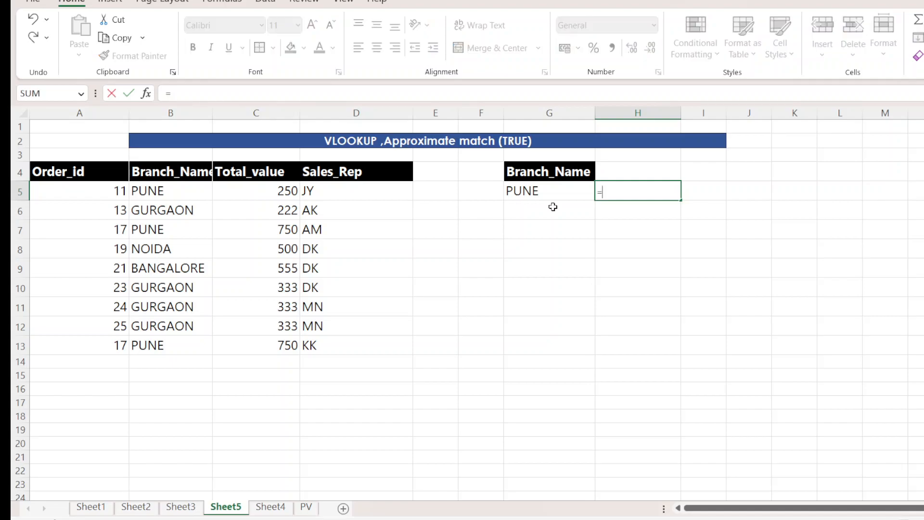
Complete the H5 formula as =VLOOKUP(G5,$B$5:$B$13,1,0) to look up the branch name with an exact match.
type("Vlo")
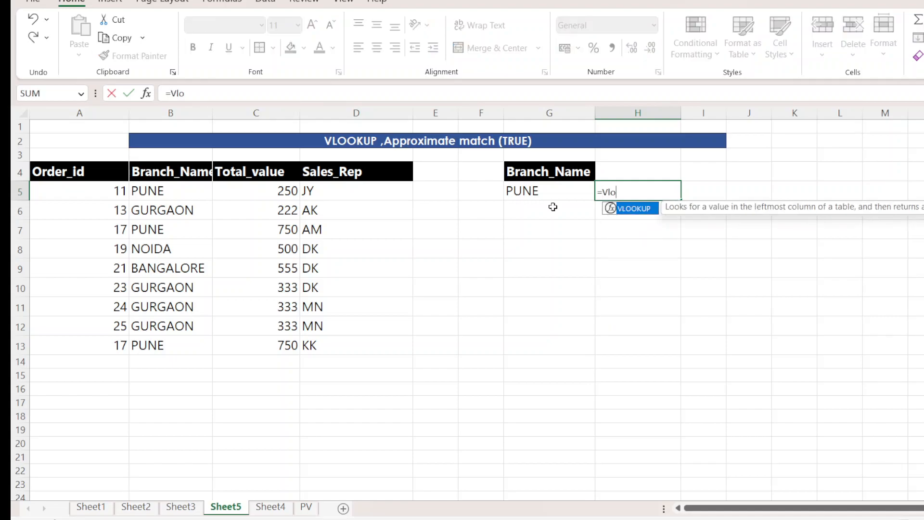
type("okup(")
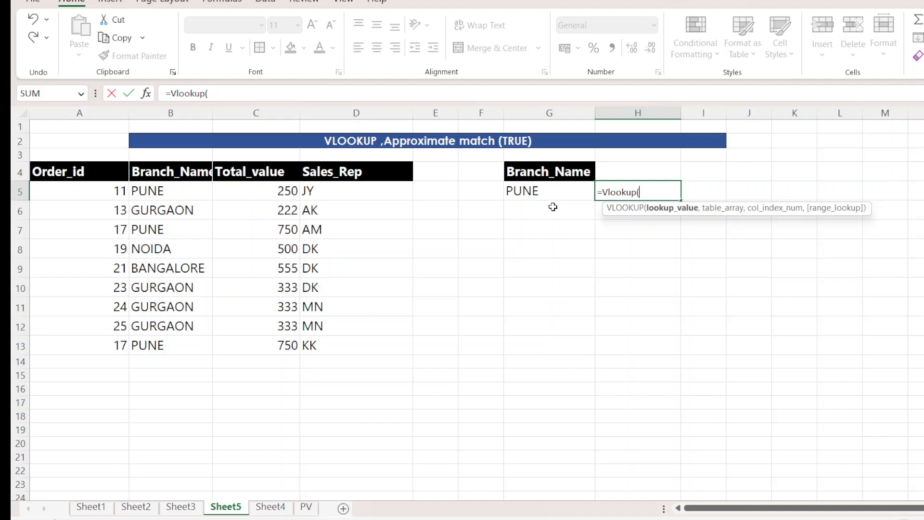
left_click(529, 192)
type(",")
left_click_drag(166, 188, 184, 343)
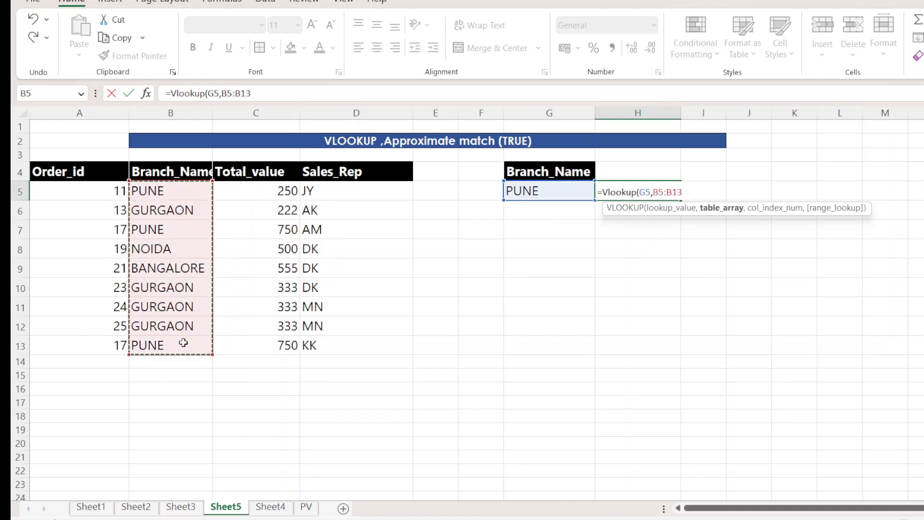
key("F4")
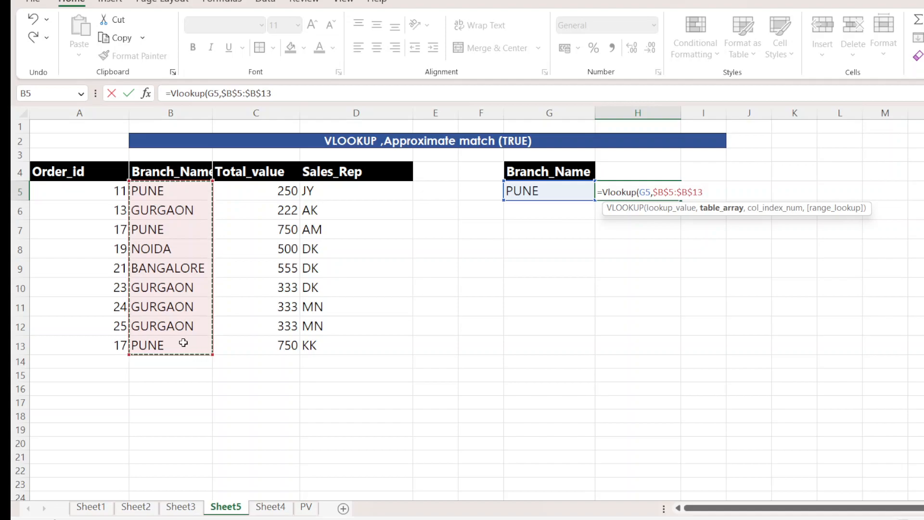
type(",")
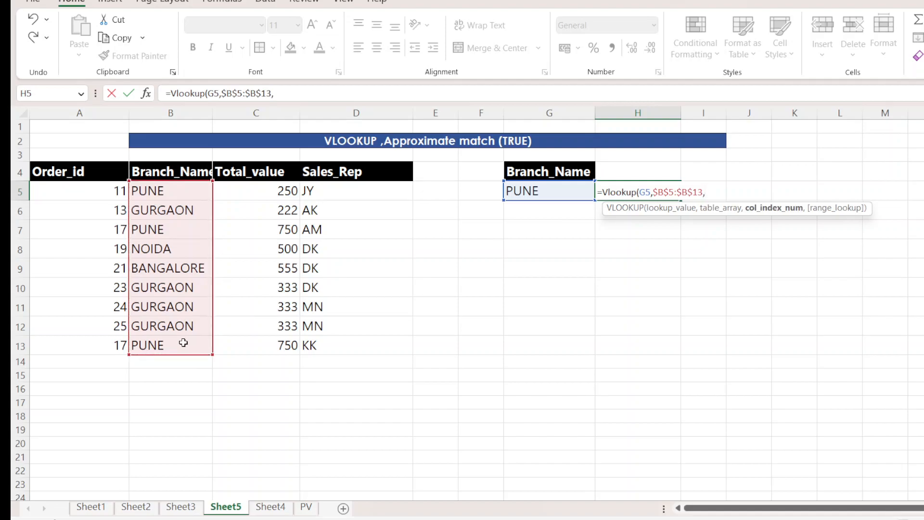
type("1,")
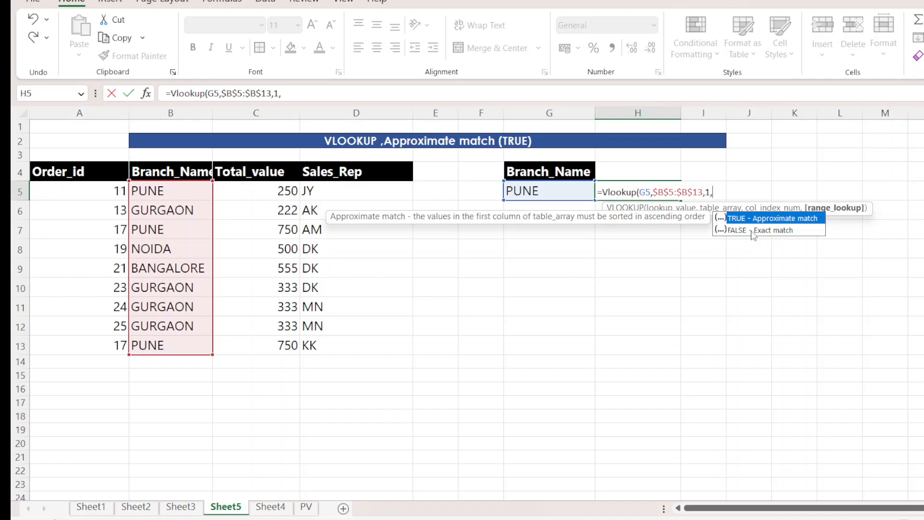
type("0)")
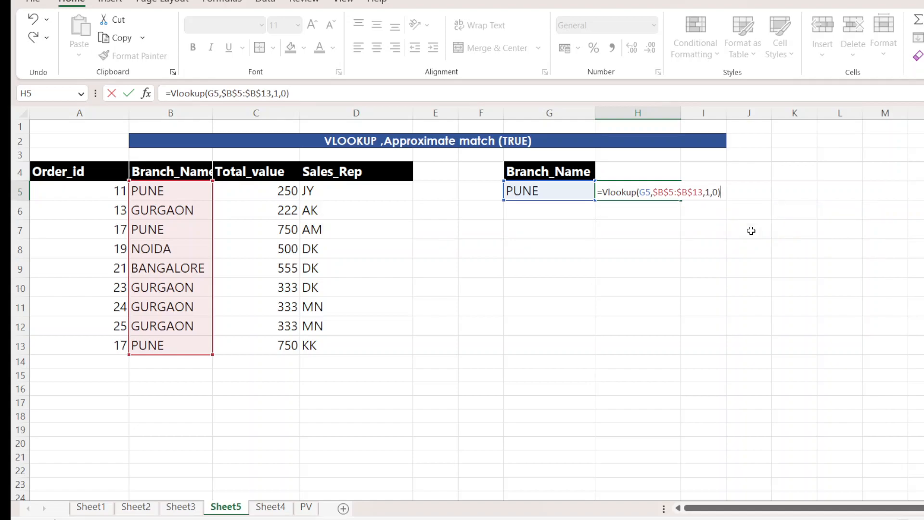
key("Return")
left_click(643, 189)
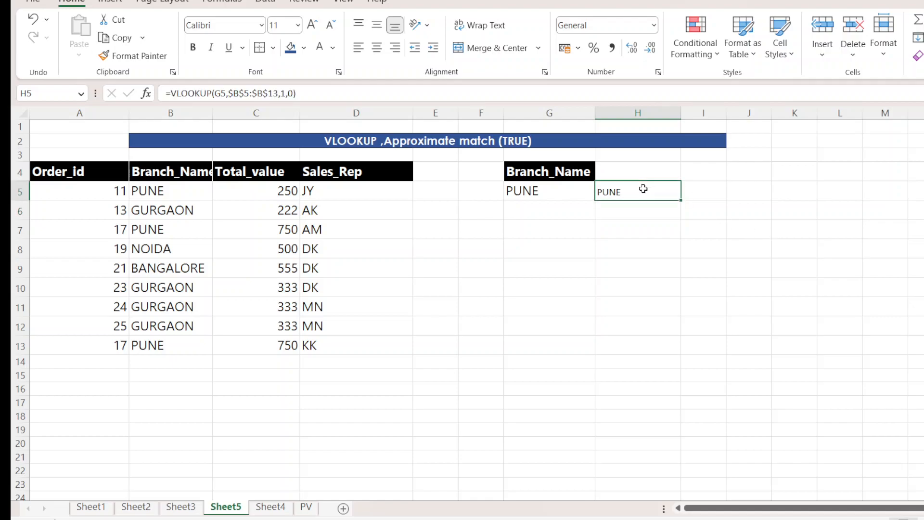
Change the column index in H5's VLOOKUP formula to 2.
left_click(557, 189)
double_click(618, 191)
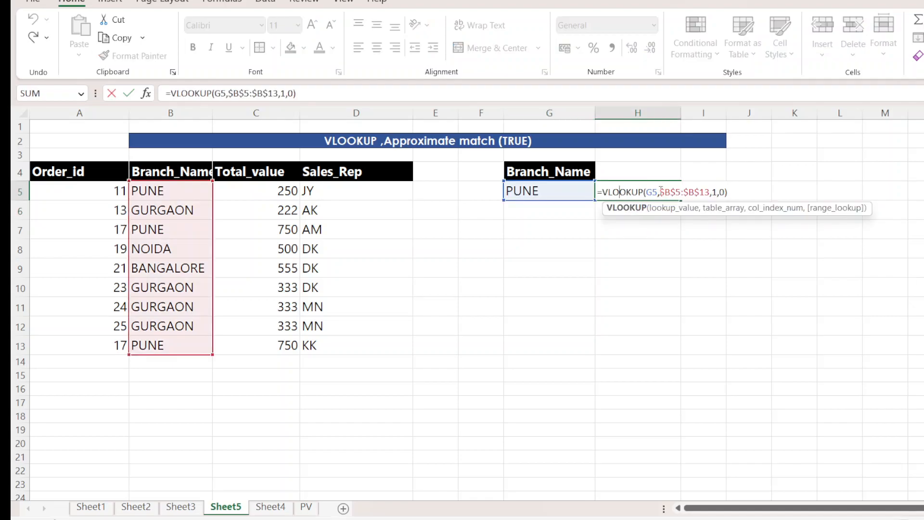
left_click(718, 191)
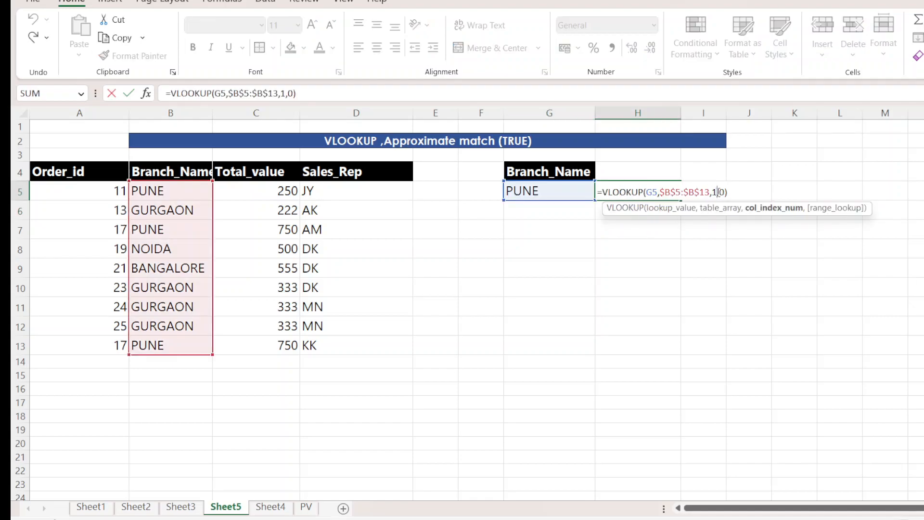
key("BackSpace")
type("2")
key("Return")
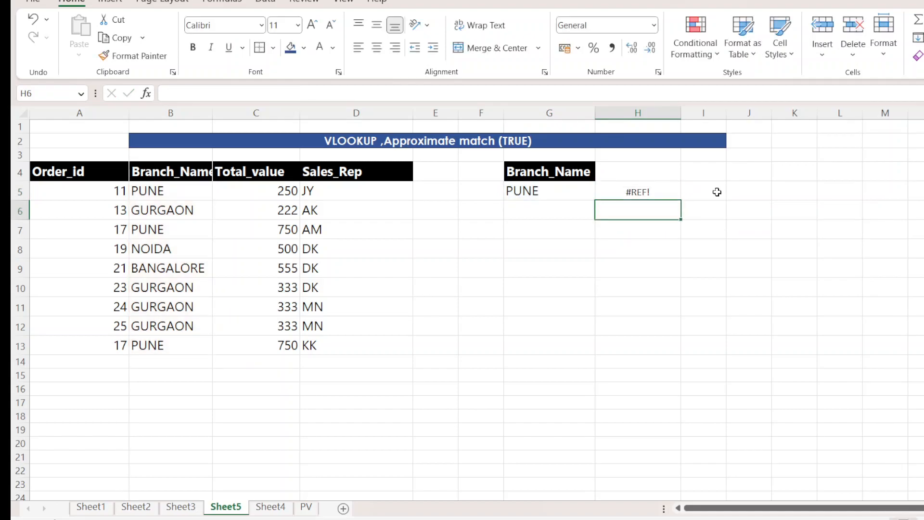
Replace the table array in H5's VLOOKUP with the absolute range $B$4:$C$13, covering Branch_Name and Total_value.
double_click(664, 191)
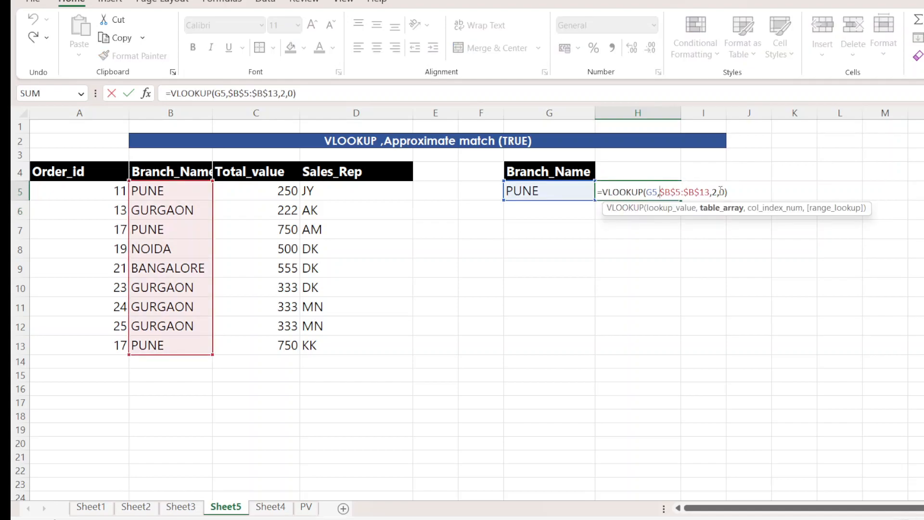
left_click_drag(710, 192, 659, 193)
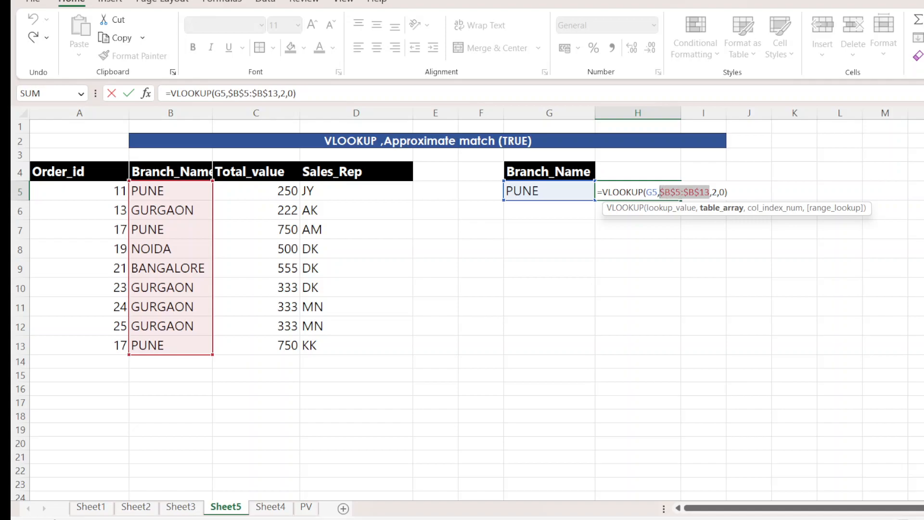
key("BackSpace")
left_click_drag(150, 174, 250, 348)
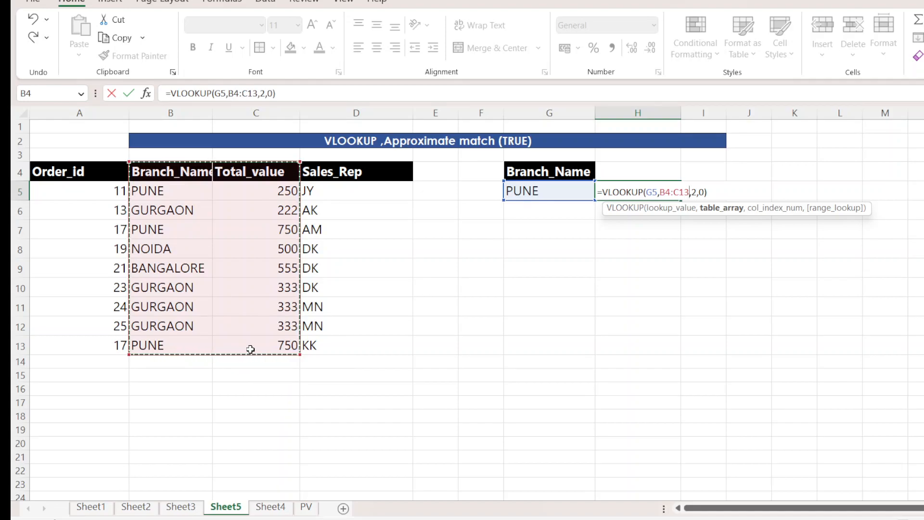
key("F4")
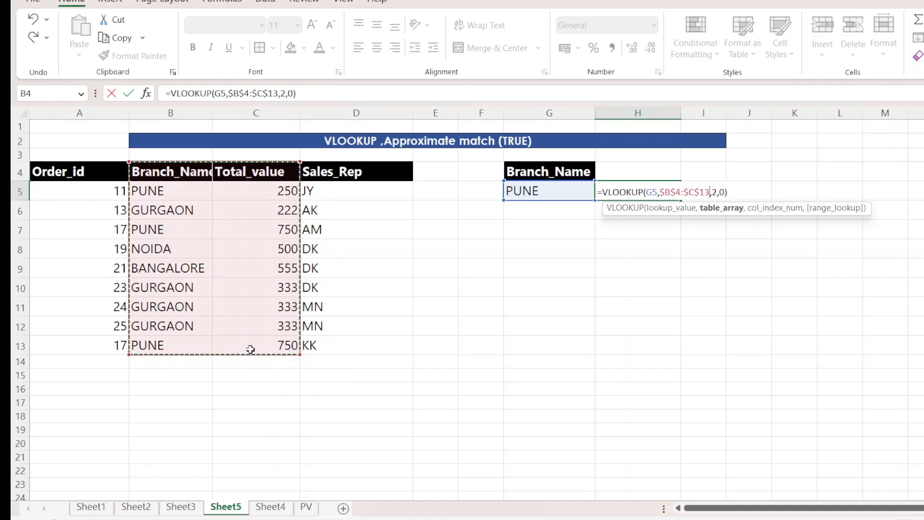
key("Return")
Compare H5's lookup result with the PUNE rows in the table and examine the formula's arguments.
left_click(548, 194)
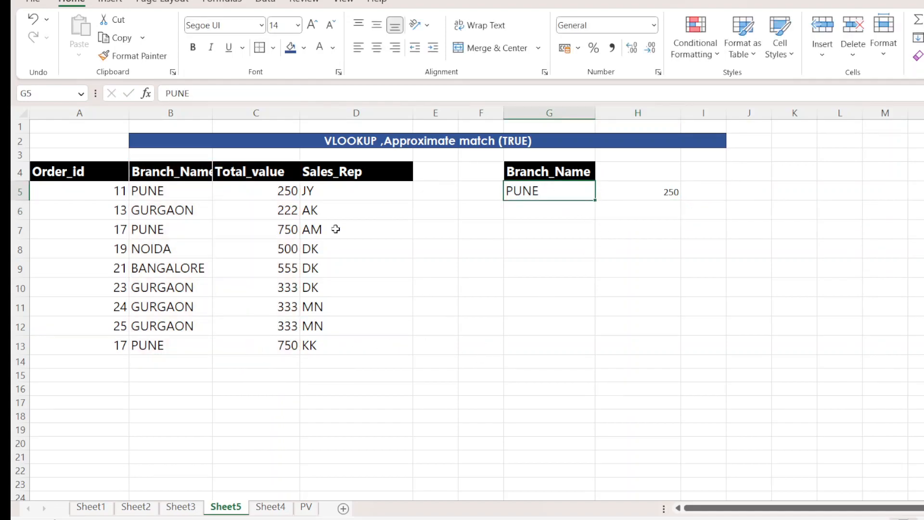
left_click_drag(173, 229, 241, 228)
left_click_drag(159, 190, 256, 193)
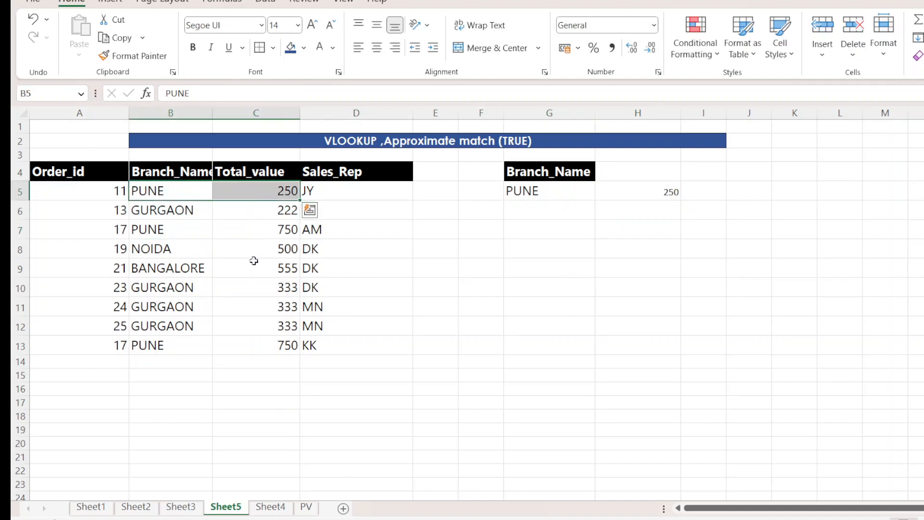
left_click(247, 270)
left_click(667, 195)
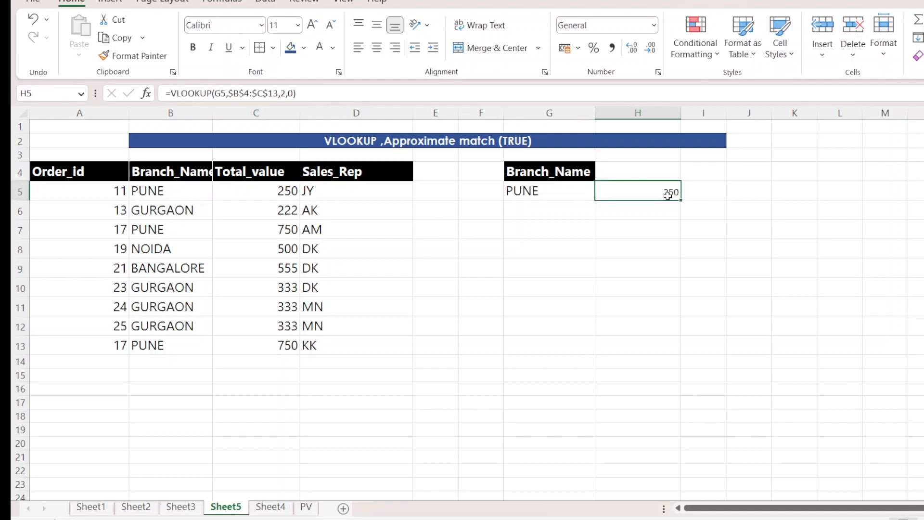
double_click(671, 191)
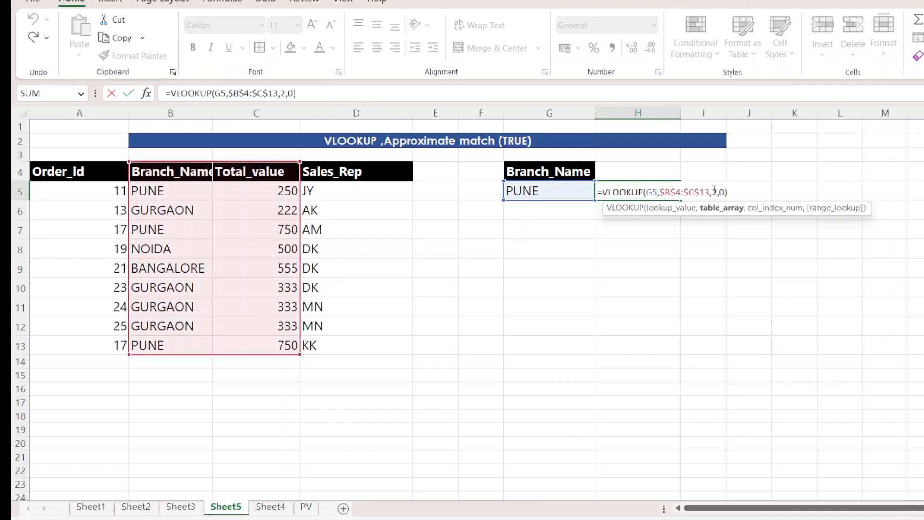
left_click(717, 192)
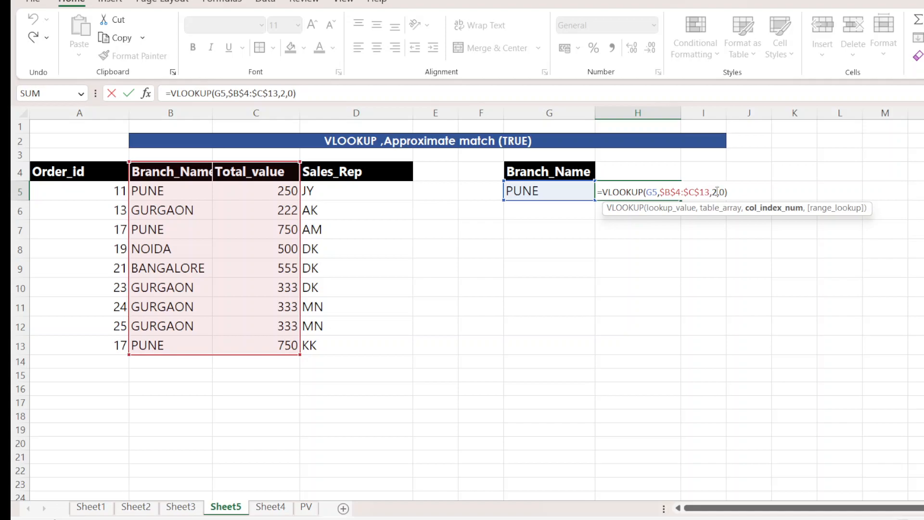
key("Return")
Switch H5's VLOOKUP to approximate match by setting the range_lookup argument to 1.
left_click(671, 190)
double_click(706, 191)
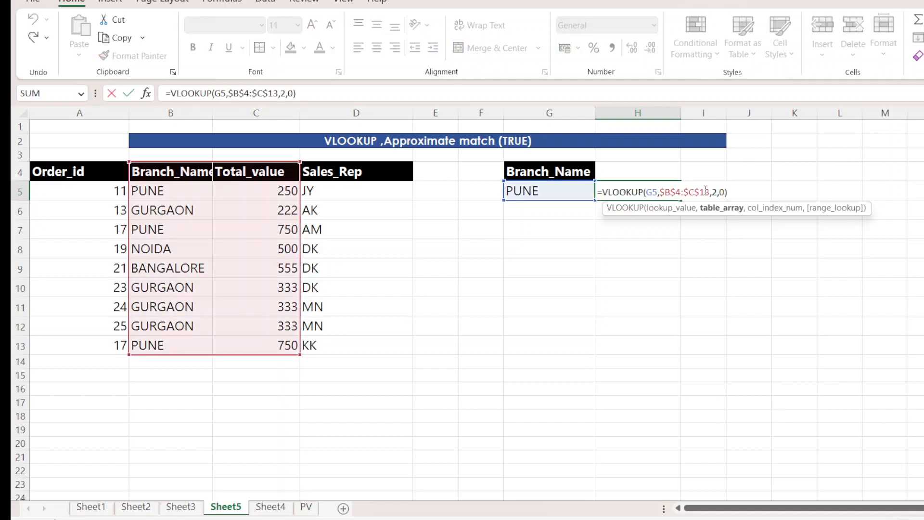
left_click(726, 192)
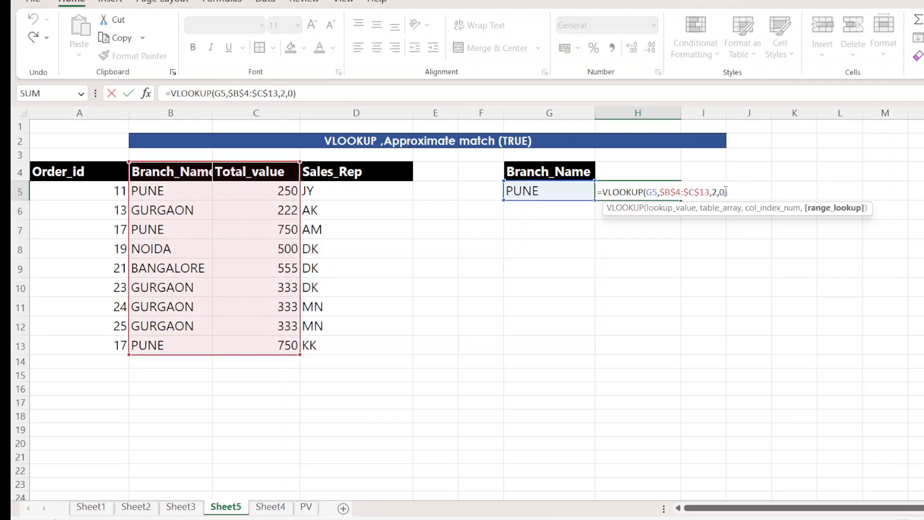
key("BackSpace")
type("1")
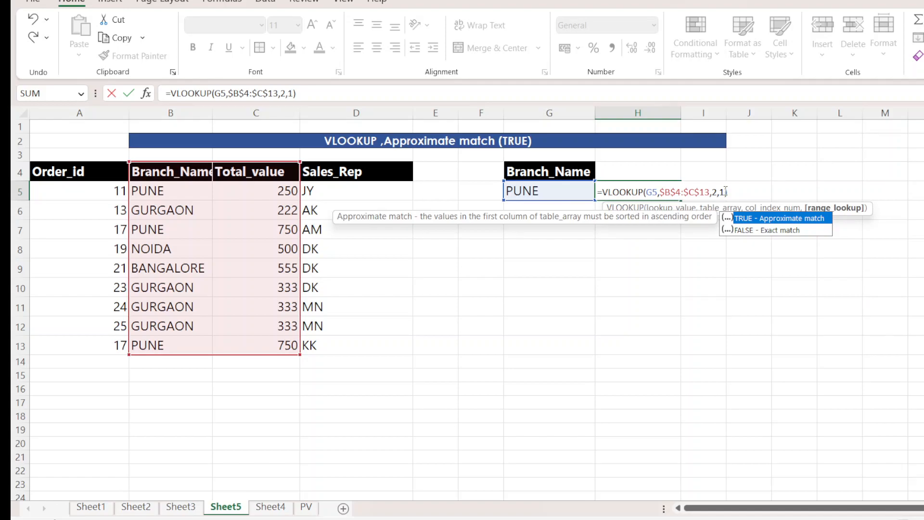
key("Return")
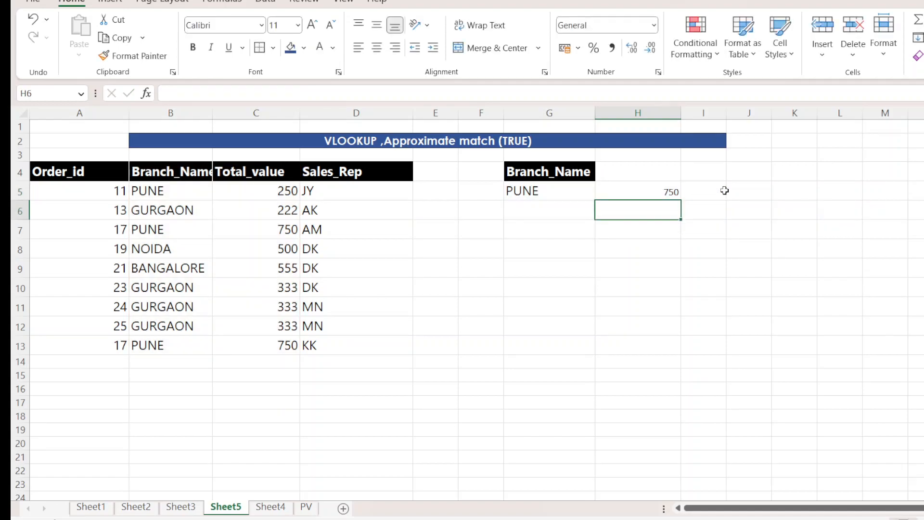
Shorten the lookup value in G5 to PUN and enter NOI in G6.
double_click(545, 189)
key("BackSpace")
key("Return")
double_click(543, 210)
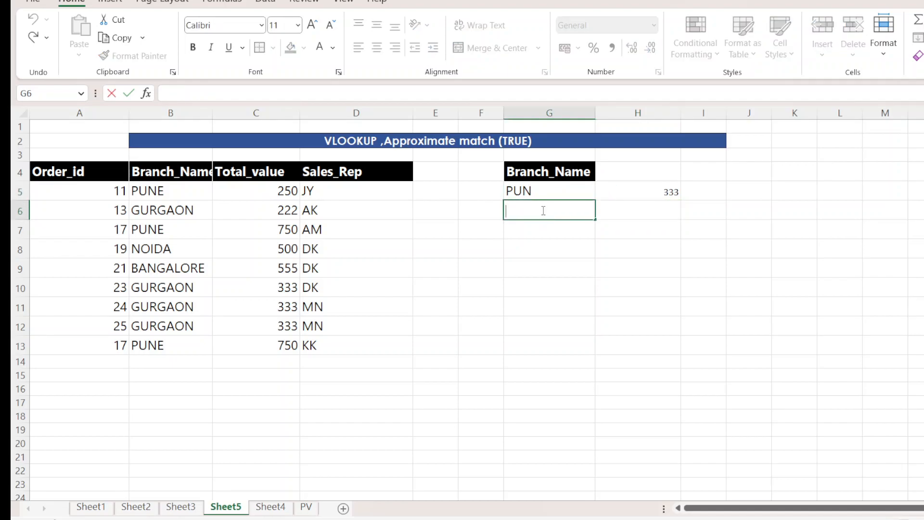
type("NOI")
key("Return")
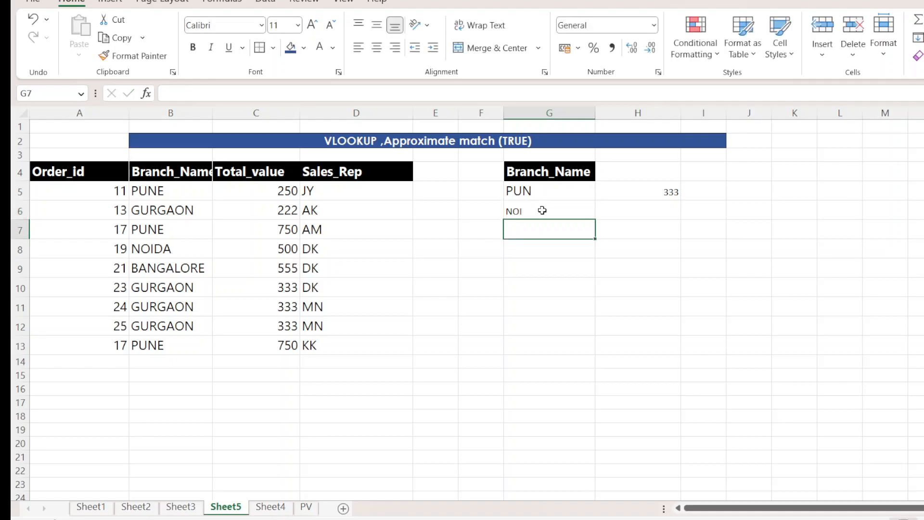
Copy the cell formatting of G5 onto G6.
left_click(542, 210)
left_click(533, 191)
left_click(137, 57)
left_click(529, 214)
Review the order table alongside the partial branch names in G5 and G6.
left_click(537, 190)
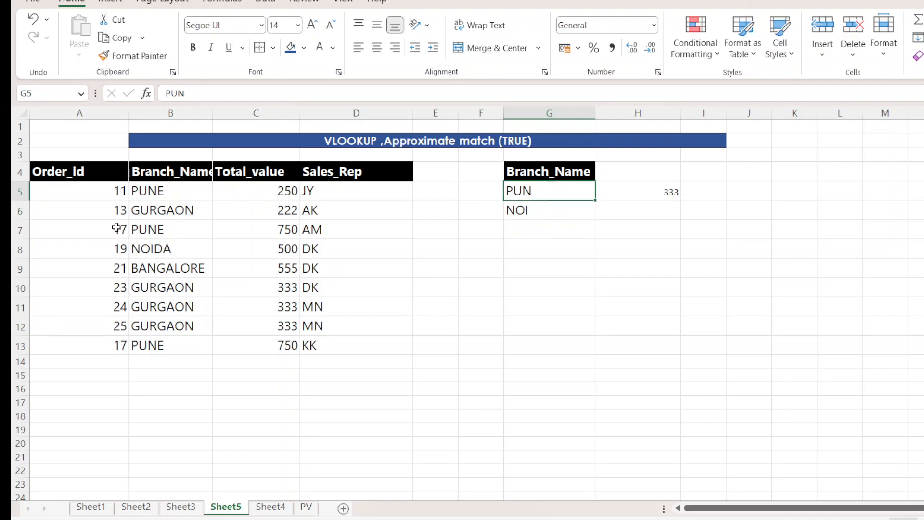
left_click_drag(61, 173, 252, 349)
left_click(480, 306)
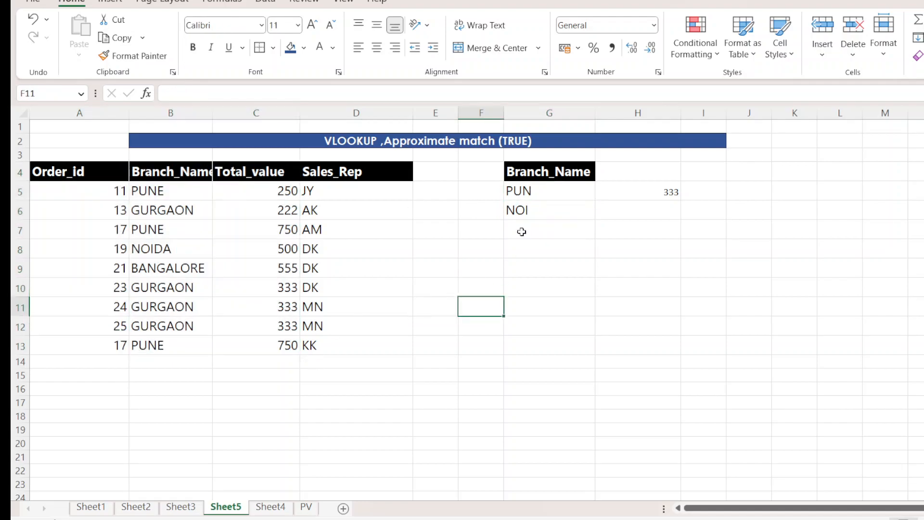
left_click_drag(532, 192, 530, 212)
left_click(536, 264)
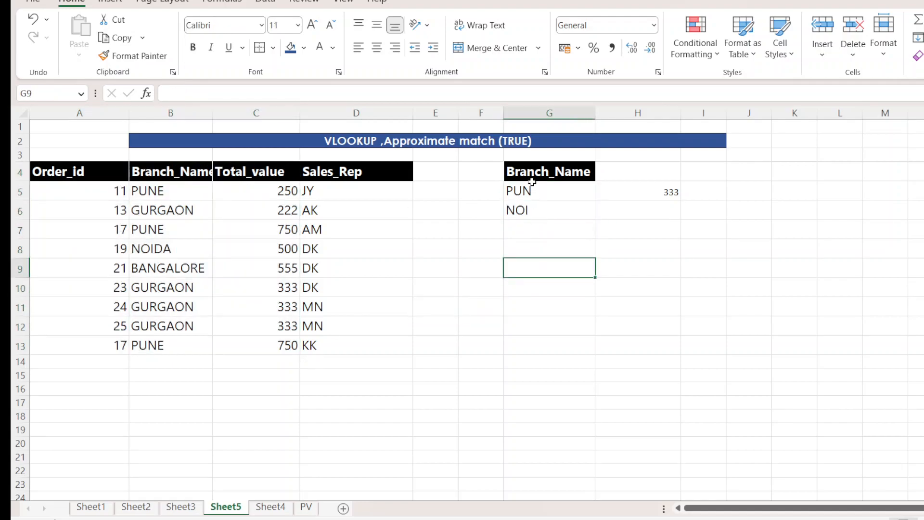
left_click(530, 175)
left_click(528, 195)
left_click(531, 224)
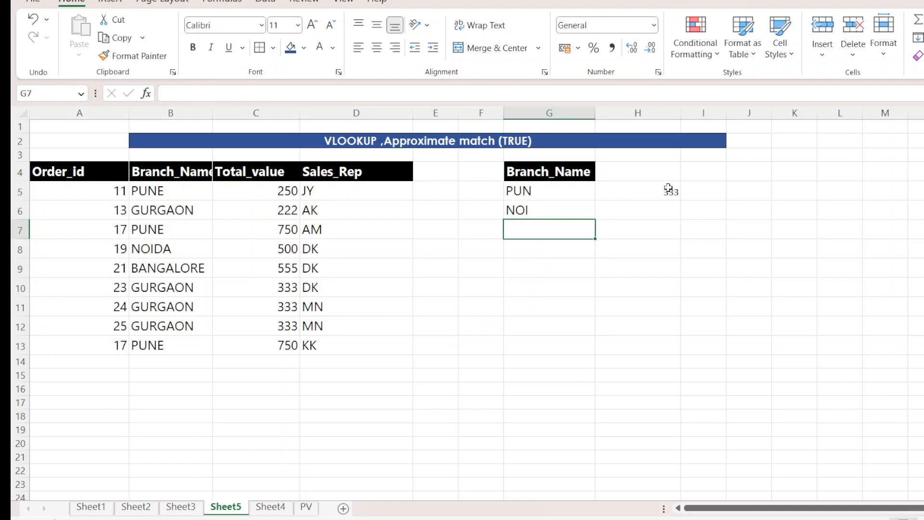
Set the column index in H5's VLOOKUP to 1, with range_lookup at 1 for an approximate match.
double_click(670, 191)
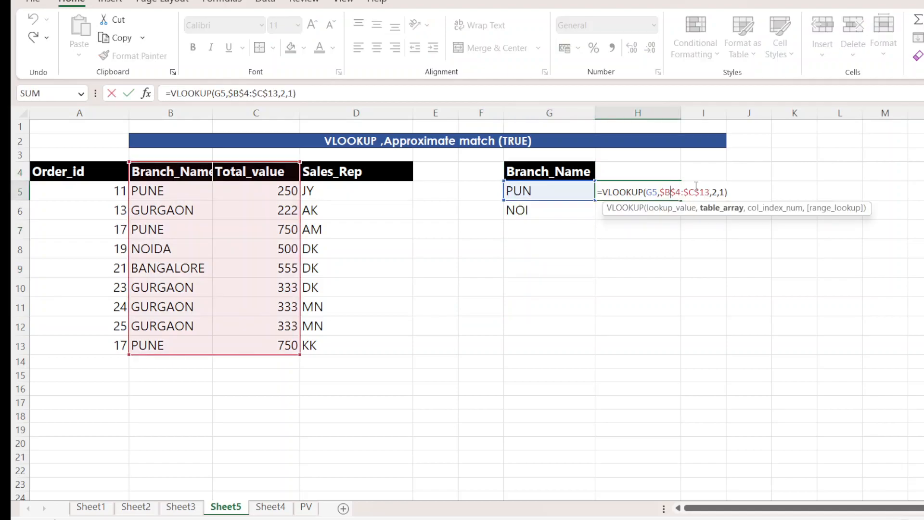
left_click(718, 193)
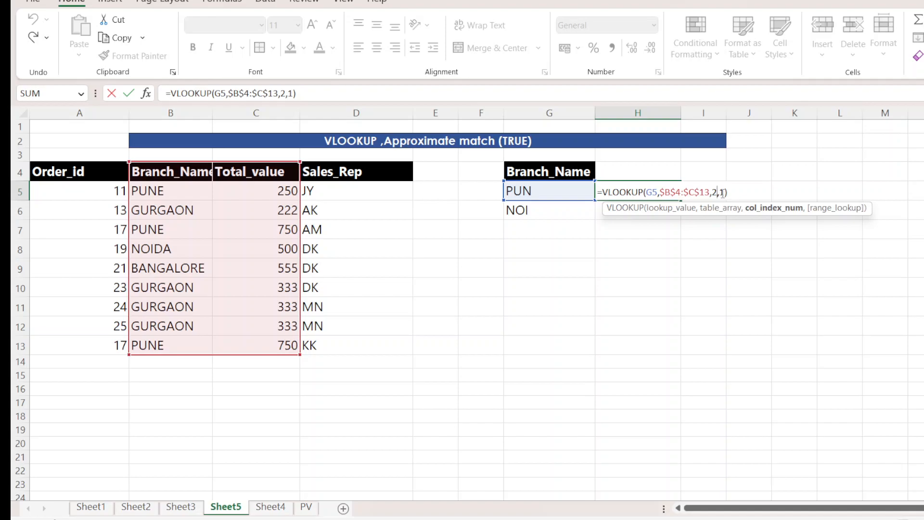
key("BackSpace")
type("1")
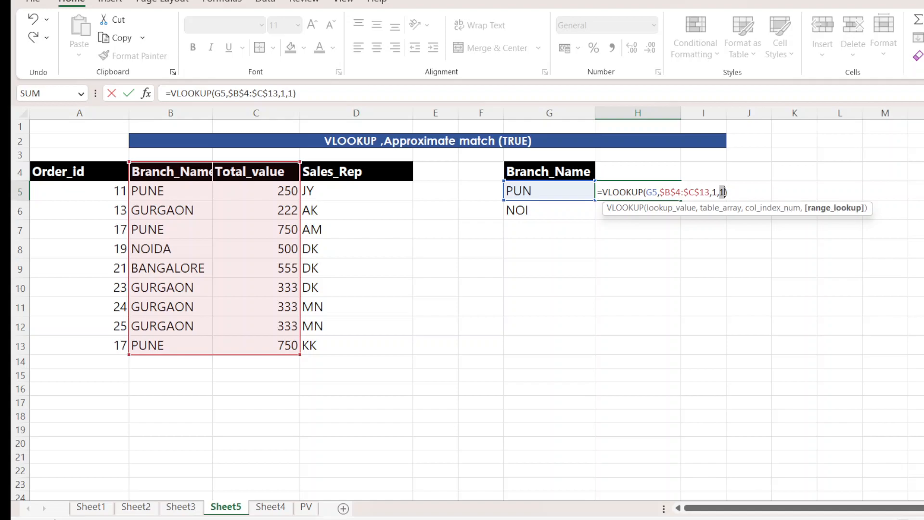
type("0")
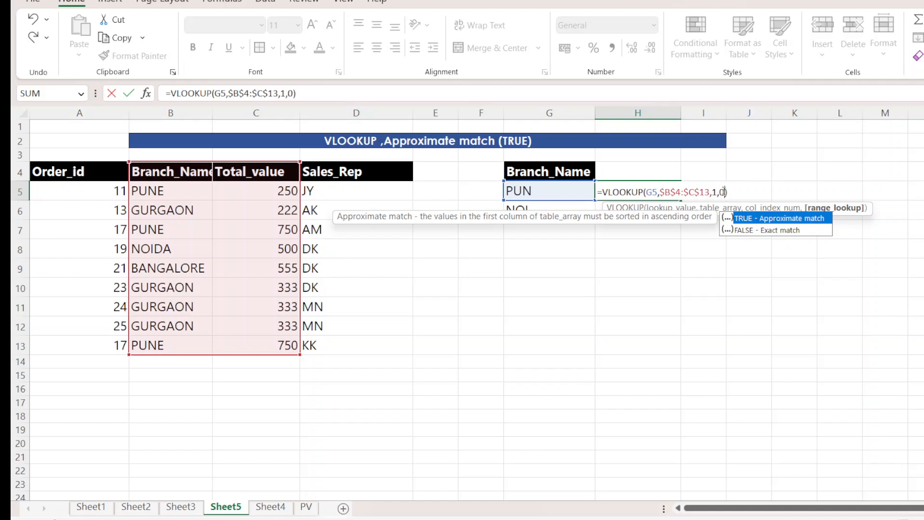
key("BackSpace")
type("1")
key("Return")
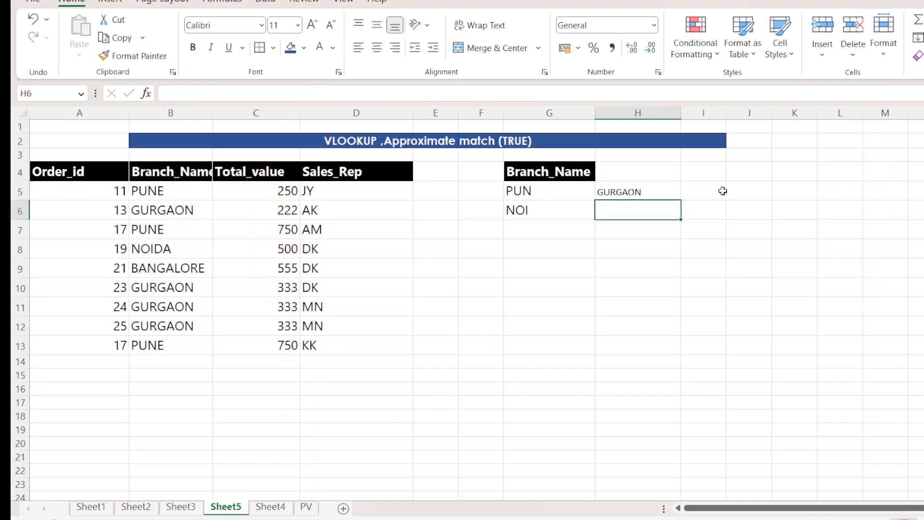
Fill H5's VLOOKUP formula down to H6.
left_click(657, 191)
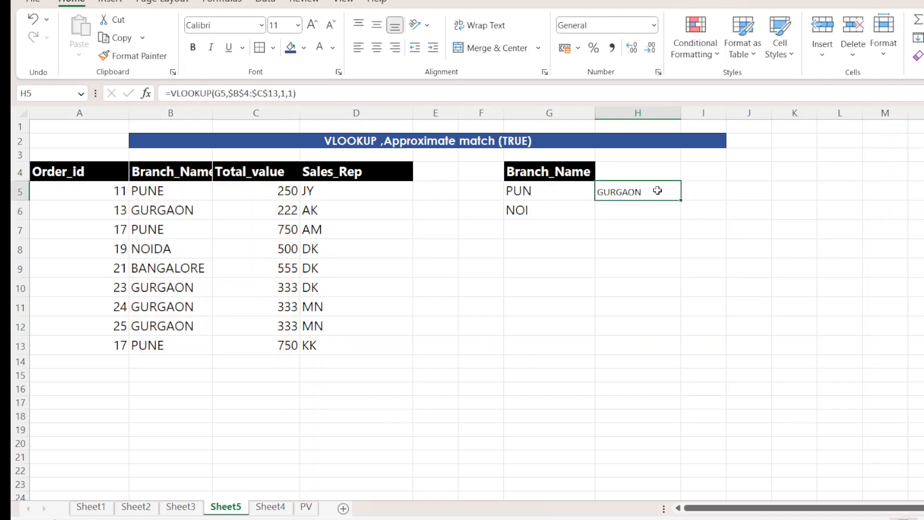
left_click_drag(681, 200, 680, 214)
left_click(655, 212)
Inspect the VLOOKUP arguments in H5 and H6, leaving both formulas as they are.
left_click(649, 190)
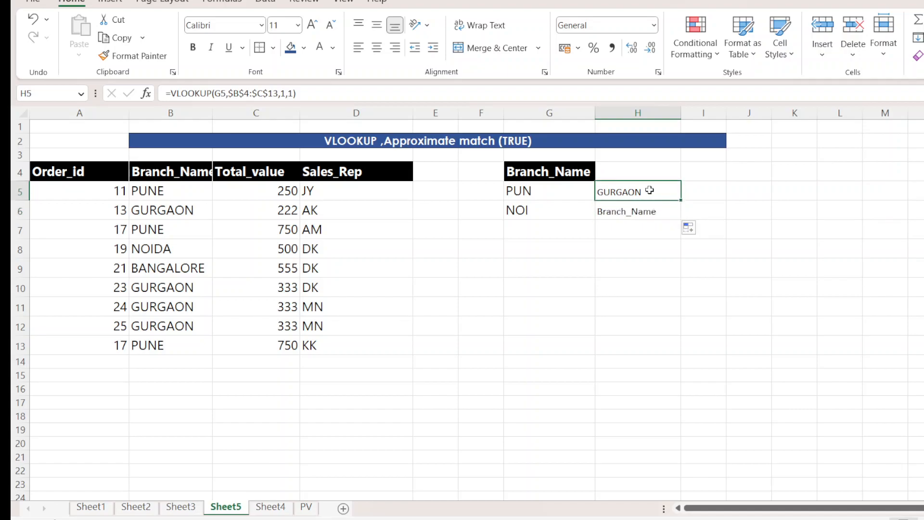
double_click(649, 191)
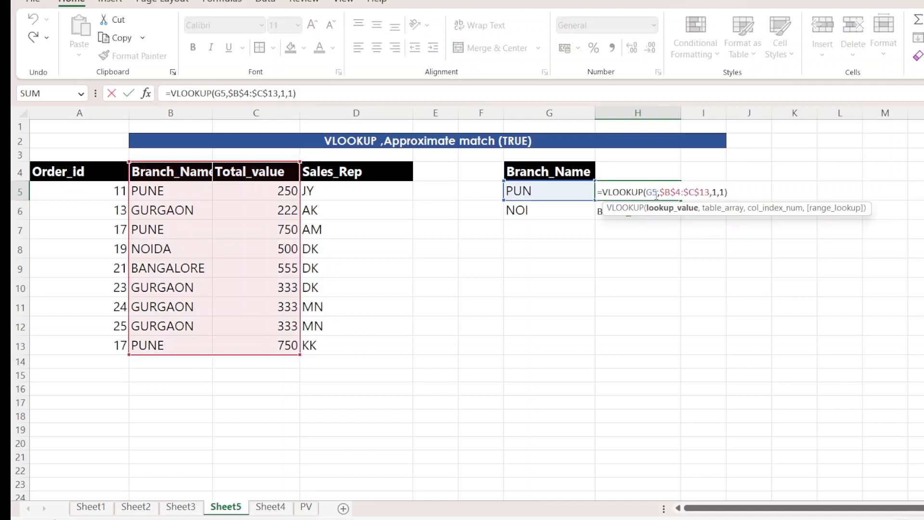
left_click(652, 242)
double_click(647, 212)
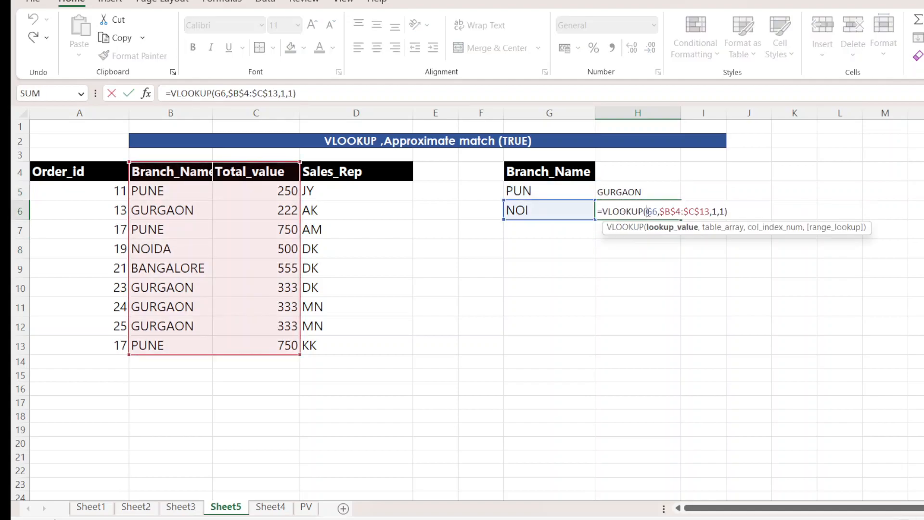
left_click(642, 281)
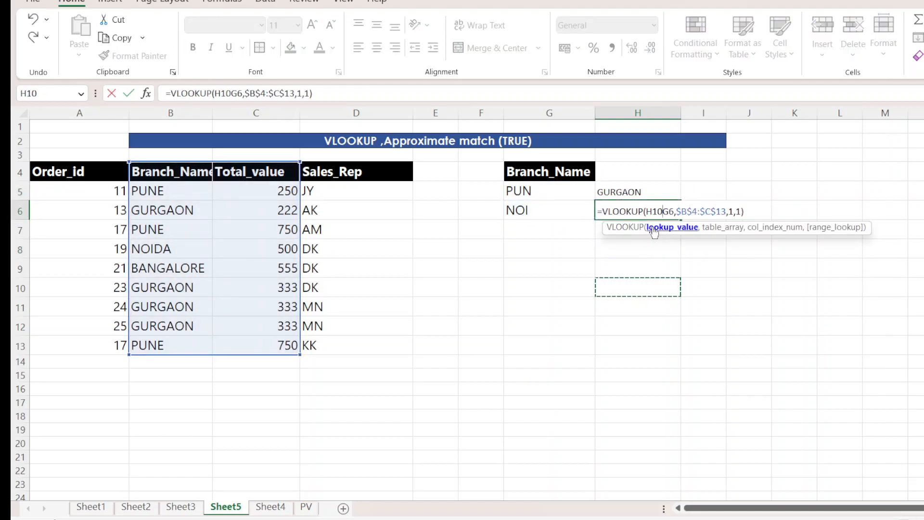
key("Escape")
Set the table array in H5's VLOOKUP to the absolute range $B$5:$B$13 and fill the formula down to H6.
left_click(647, 191)
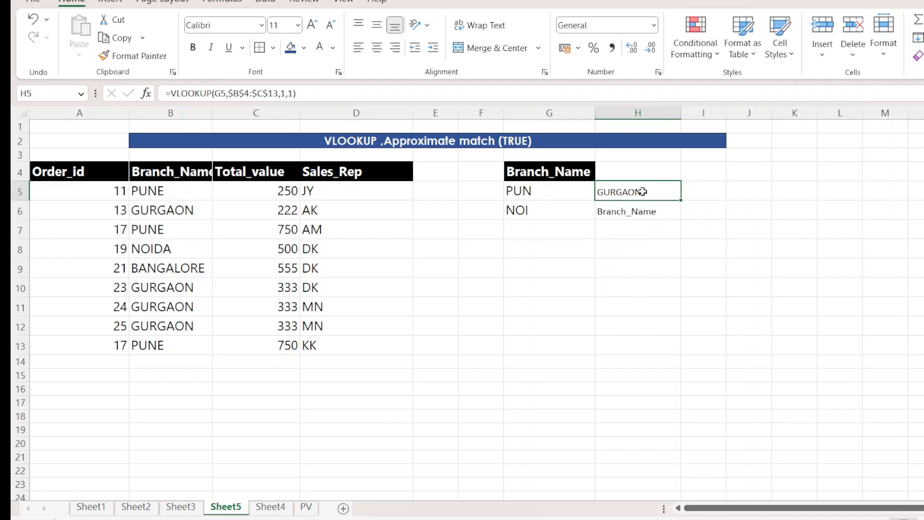
double_click(644, 192)
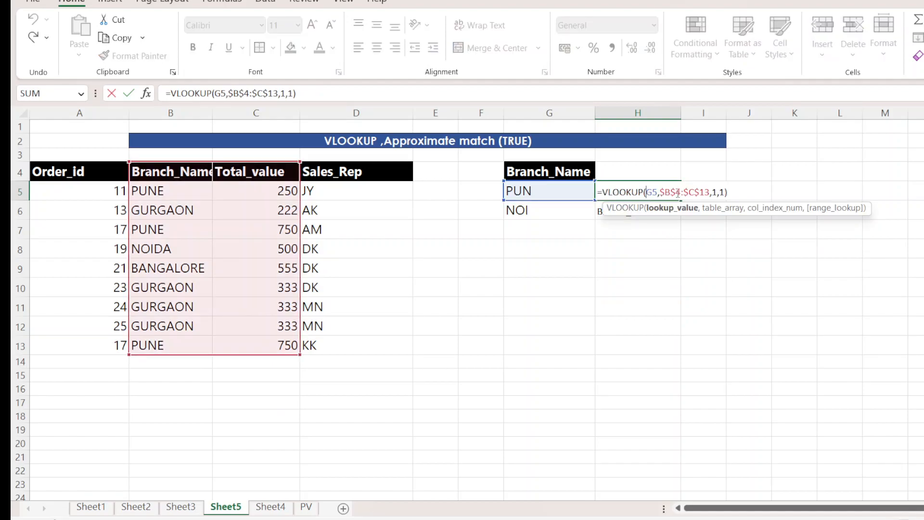
left_click_drag(710, 193, 664, 194)
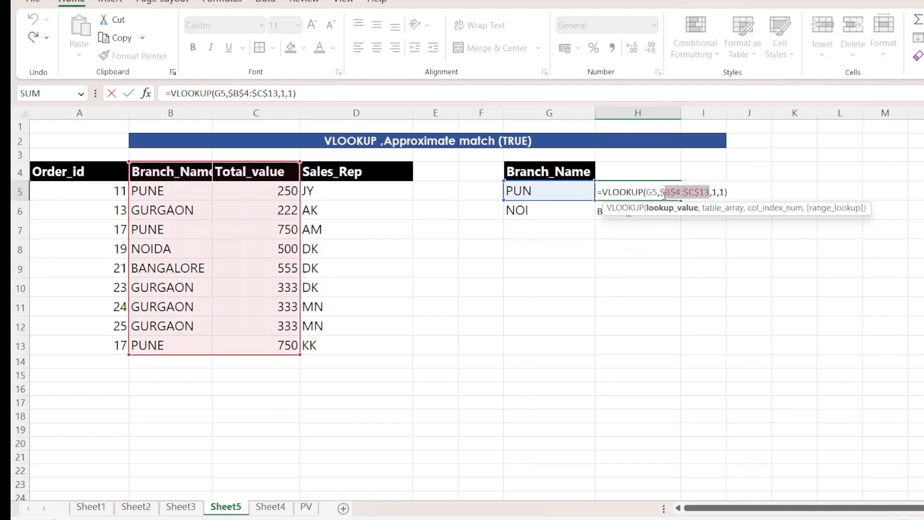
left_click_drag(171, 191, 168, 339)
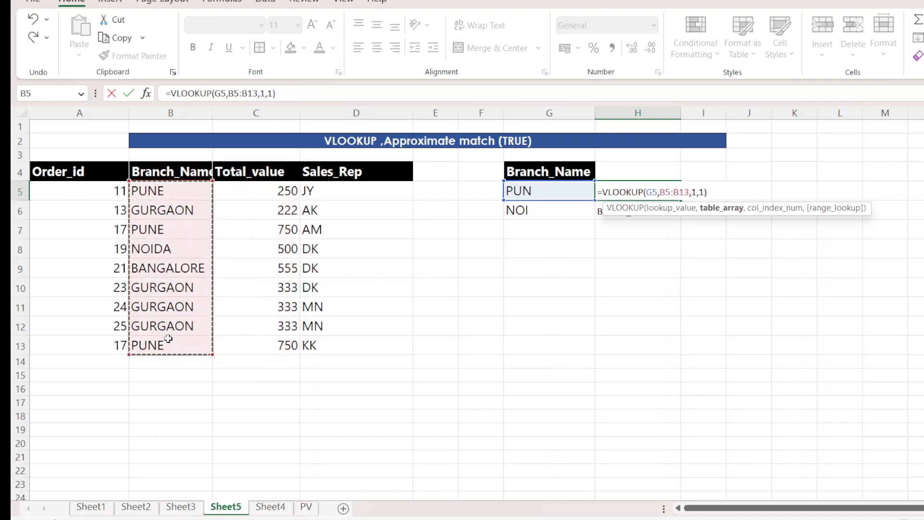
key("F4")
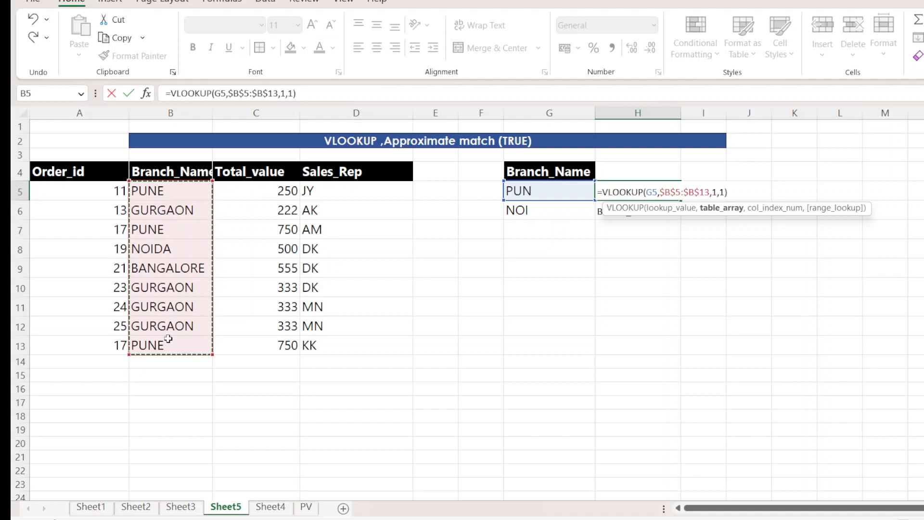
key("Return")
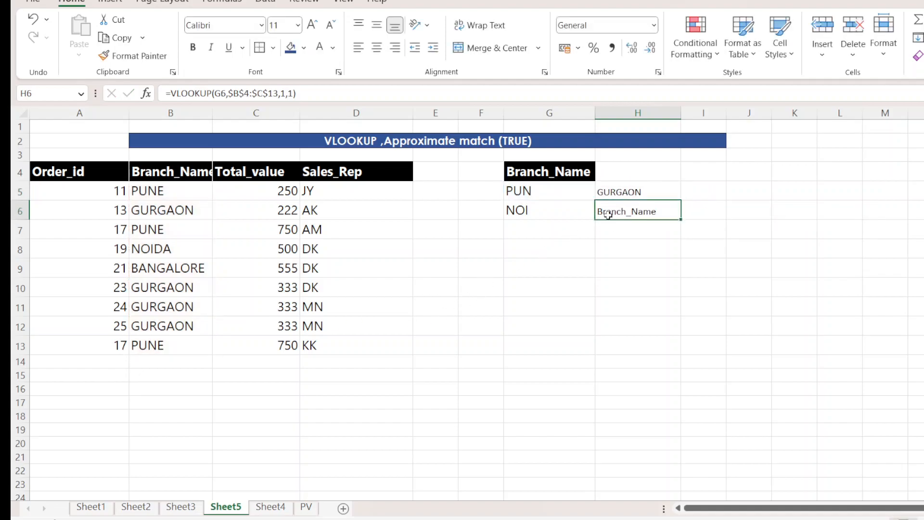
left_click(628, 193)
double_click(681, 201)
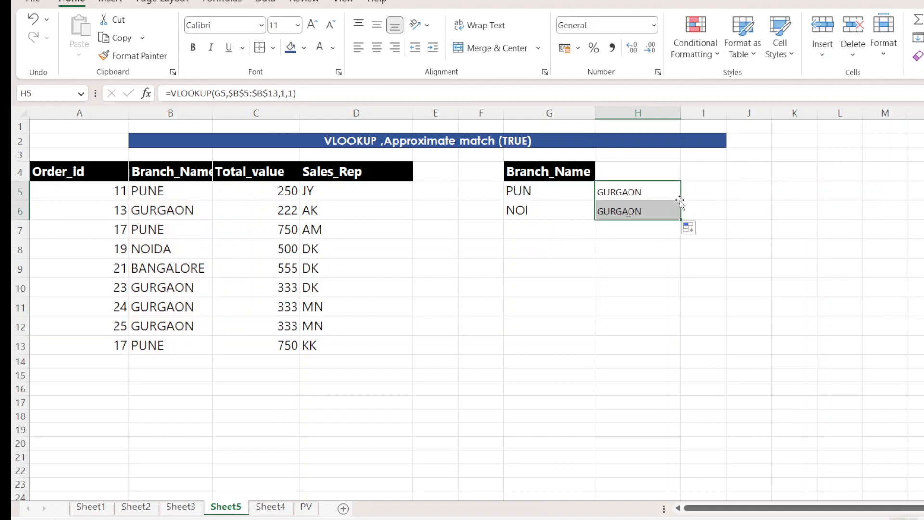
Shorten the lookup value in G5 to PU and replace the one in G6 with IDA.
double_click(651, 197)
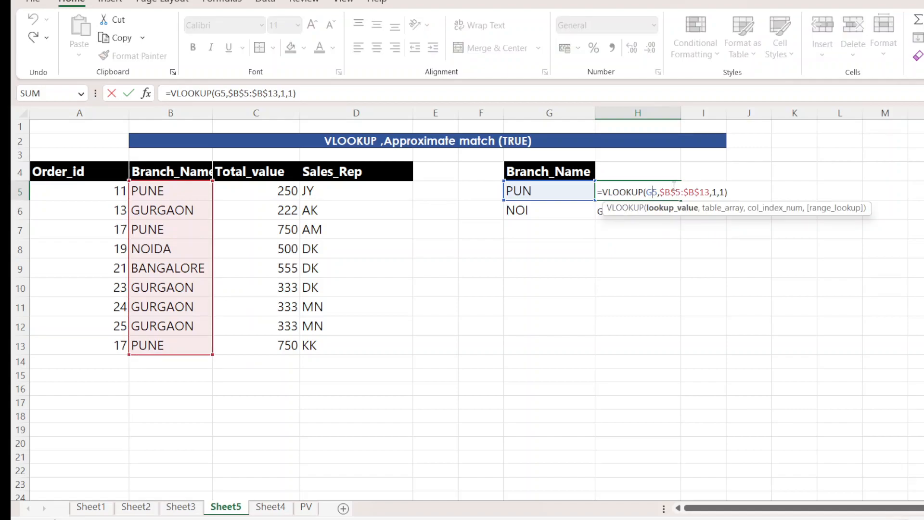
left_click(545, 191)
key("BackSpace")
type("N")
key("BackSpace")
key("Return")
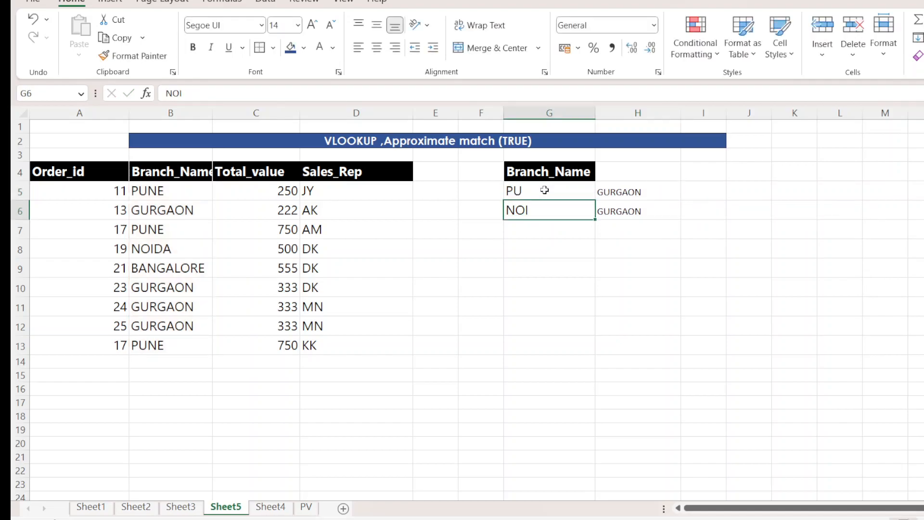
double_click(539, 211)
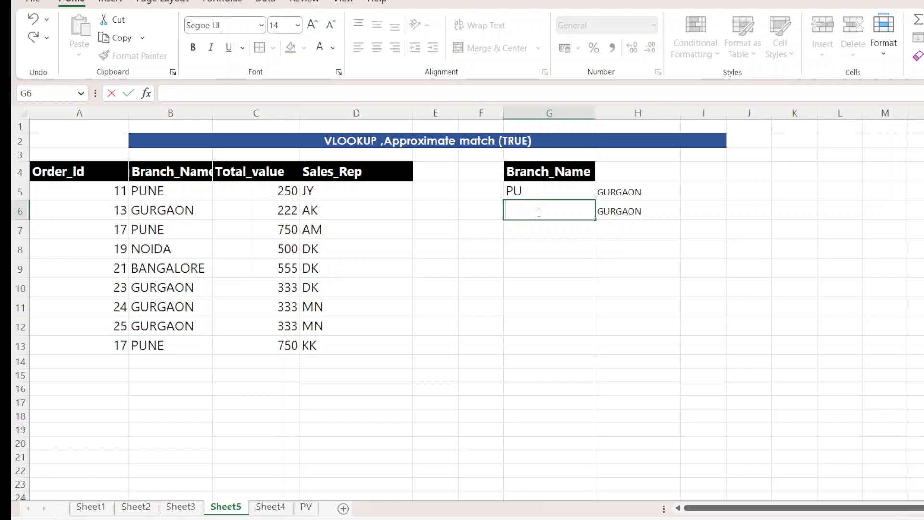
type("IDA")
key("Return")
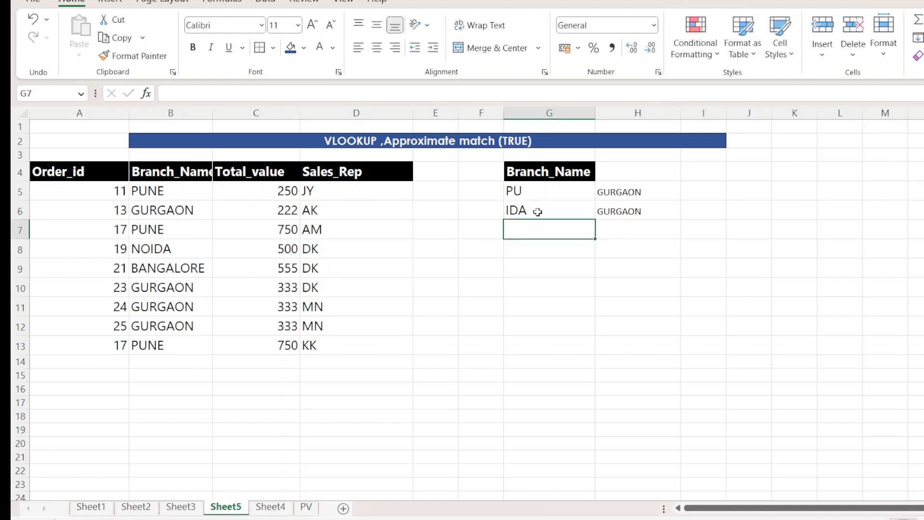
Examine the approximate-match formulas in H5 and H6 for the lookup values PU and IDA.
left_click(654, 191)
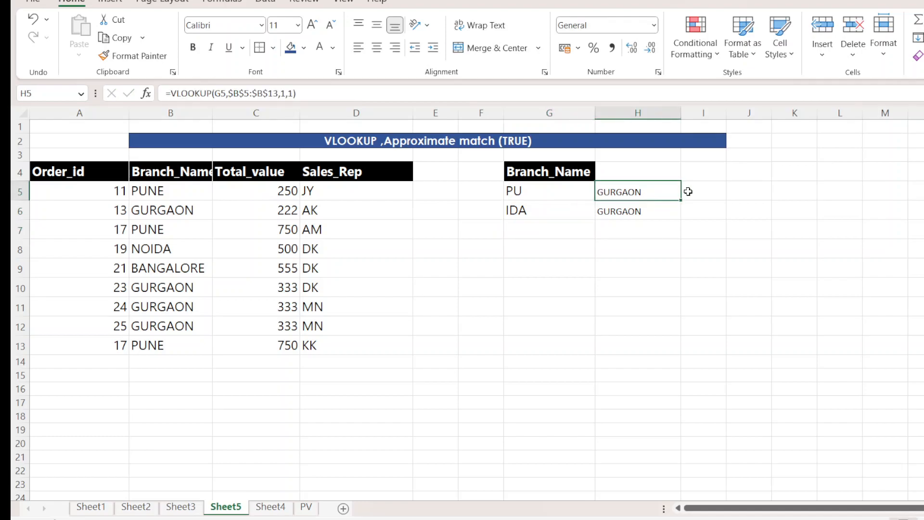
double_click(656, 191)
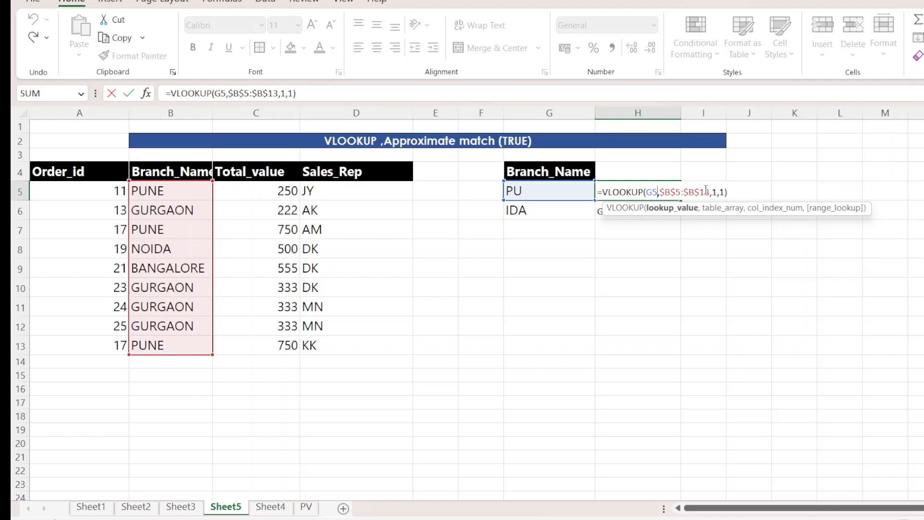
key("Escape")
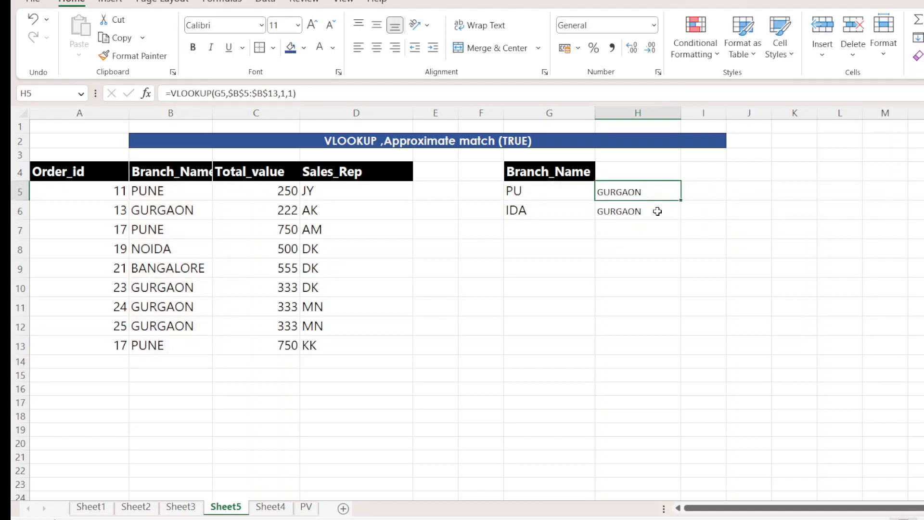
left_click(657, 211)
double_click(658, 212)
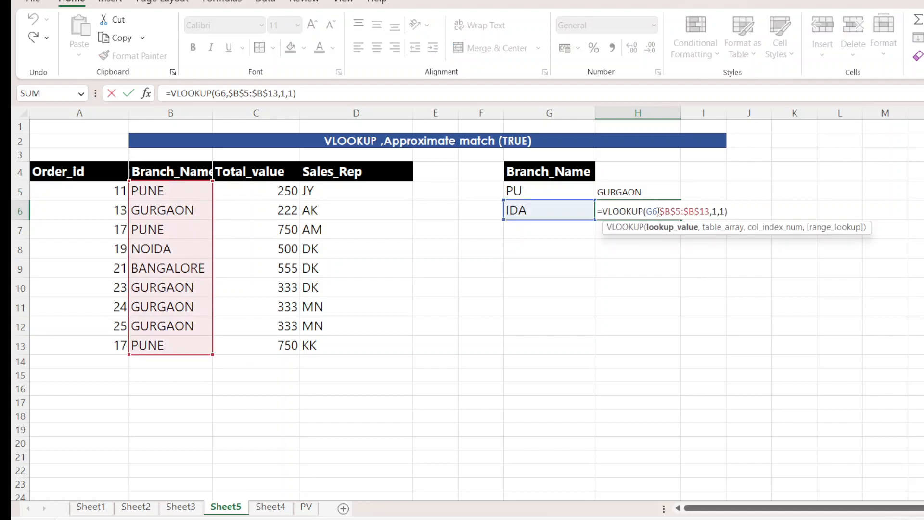
key("Return")
left_click(570, 190)
left_click(616, 211)
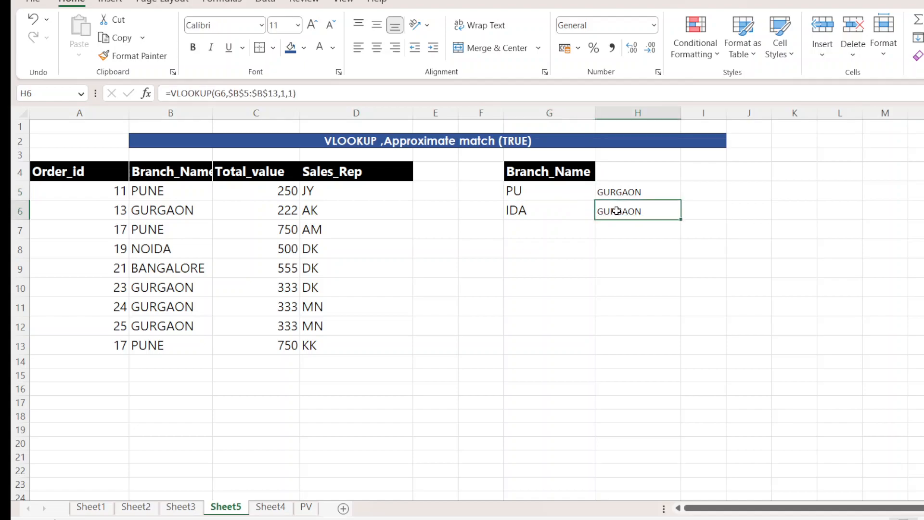
Extend the lookup value in G5 to PUE.
double_click(560, 191)
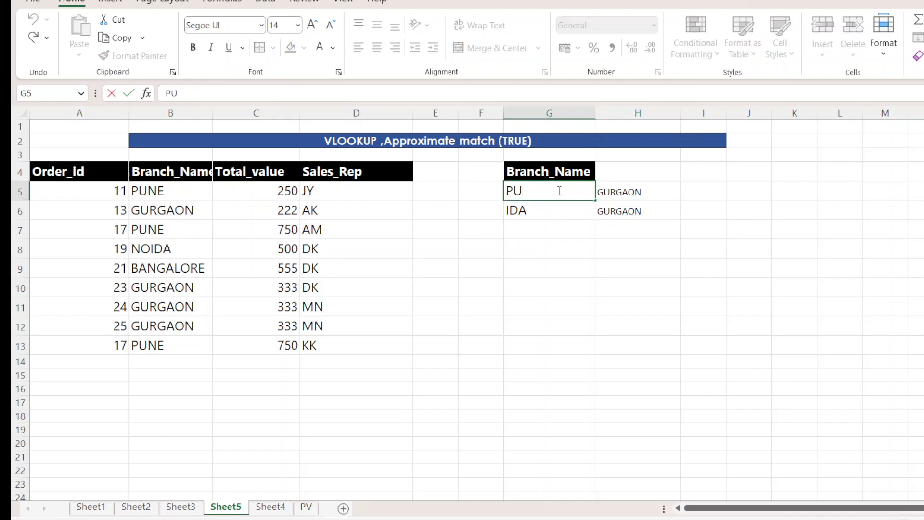
type("E")
key("Return")
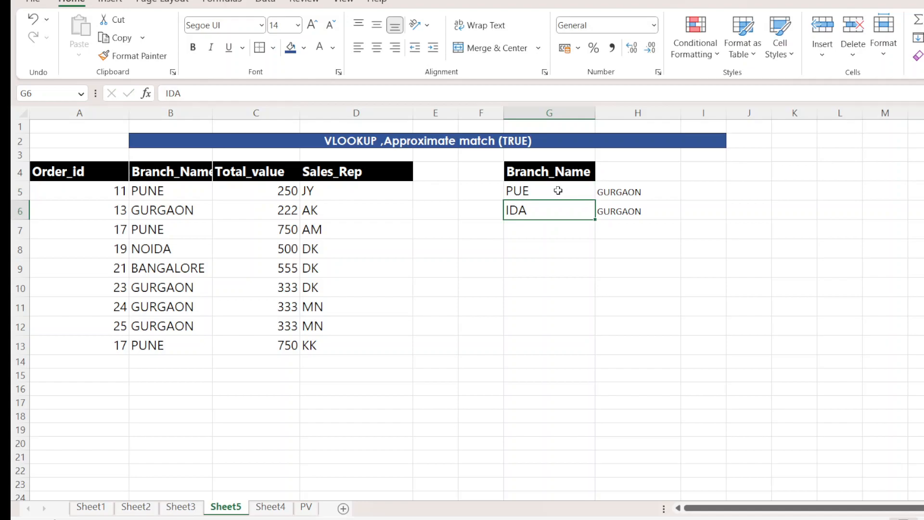
Check the VLOOKUP formulas in H5 and H6 against the lookup values PUE and IDA.
double_click(645, 192)
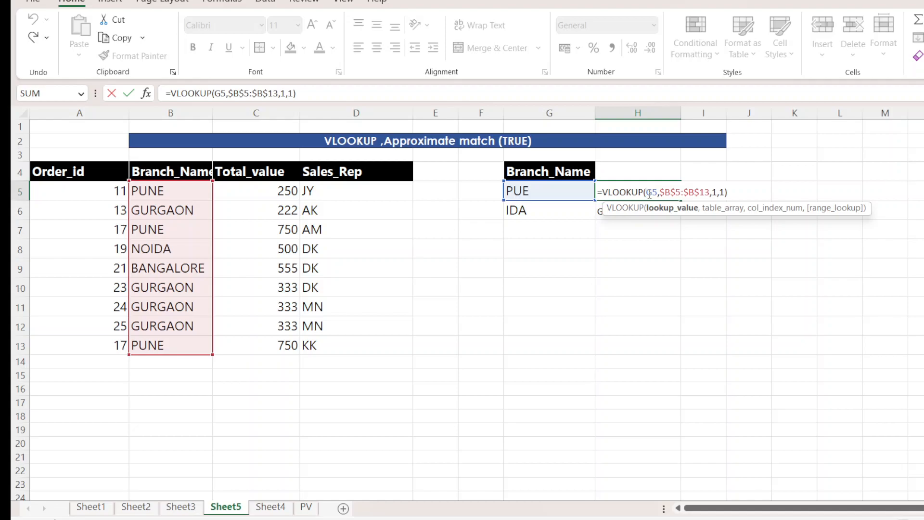
key("Return")
left_click(559, 211)
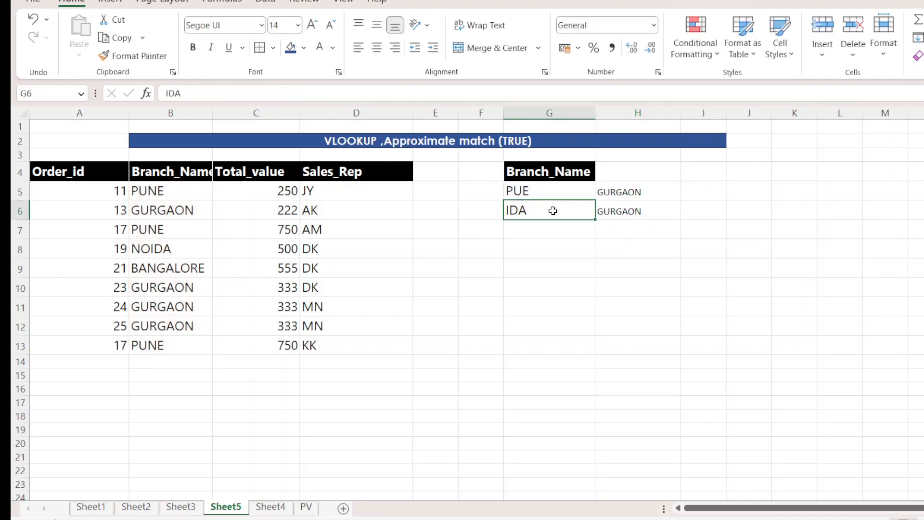
double_click(642, 210)
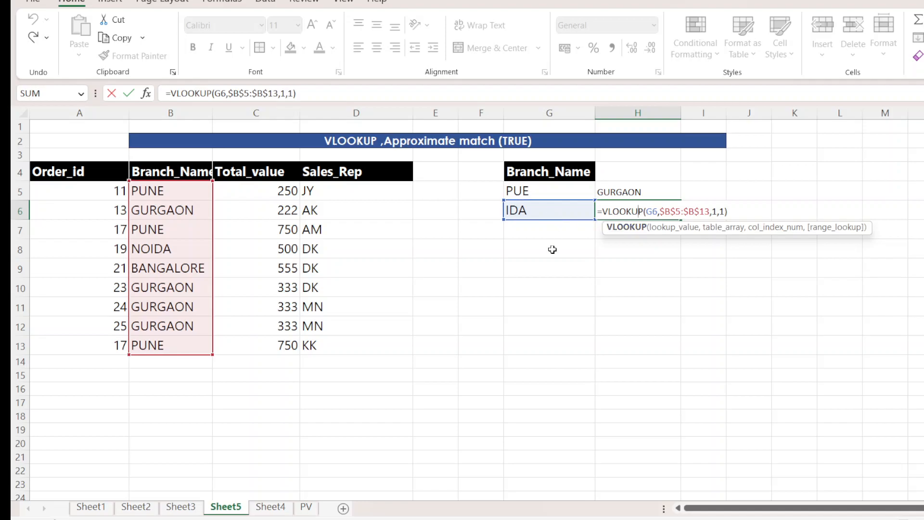
key("Escape")
Replace the lookup value in G6 with BAN.
left_click(544, 205)
double_click(544, 205)
key("BackSpace")
key("BackSpace")
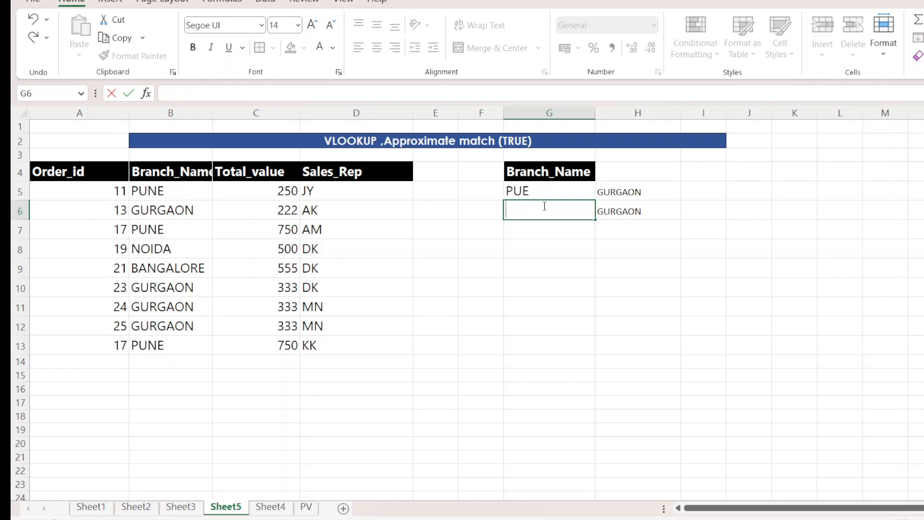
type("BAN")
key("Return")
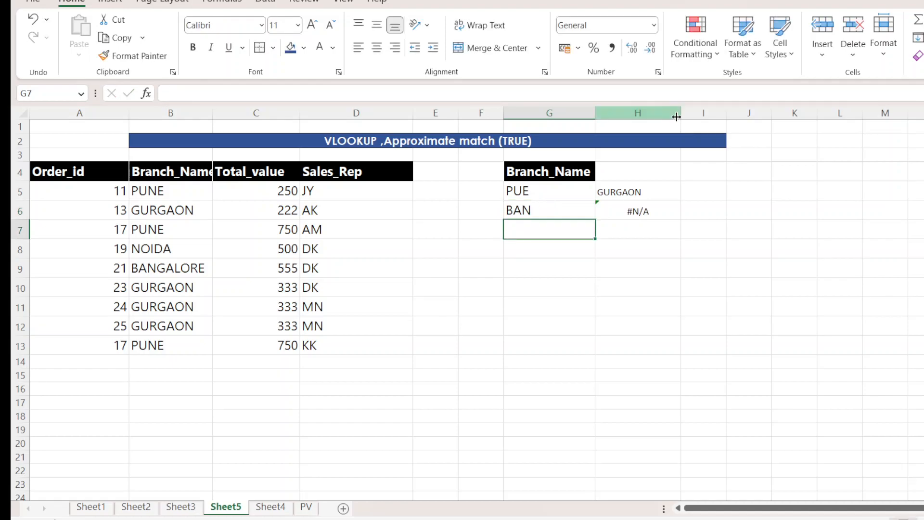
Examine the range_lookup argument in H6's VLOOKUP, the lookup value in G6 and the sheet's title in row 2.
left_click(633, 211)
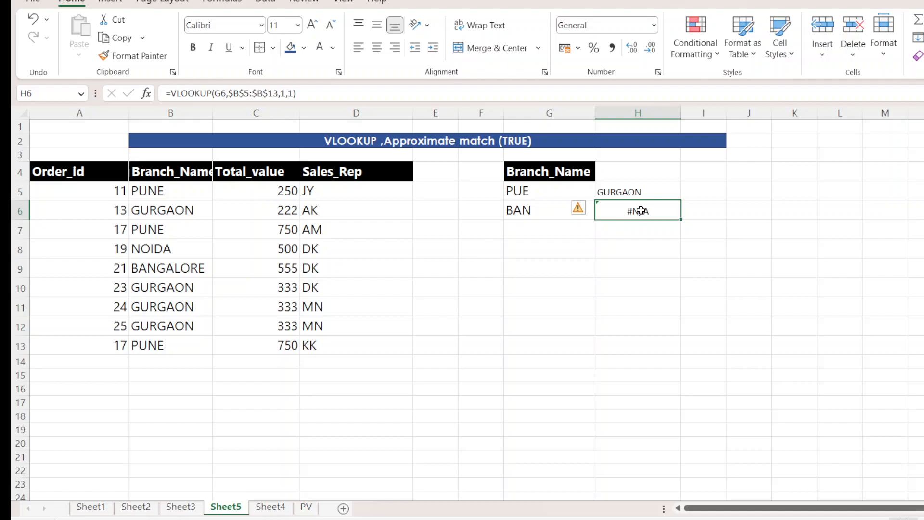
double_click(641, 211)
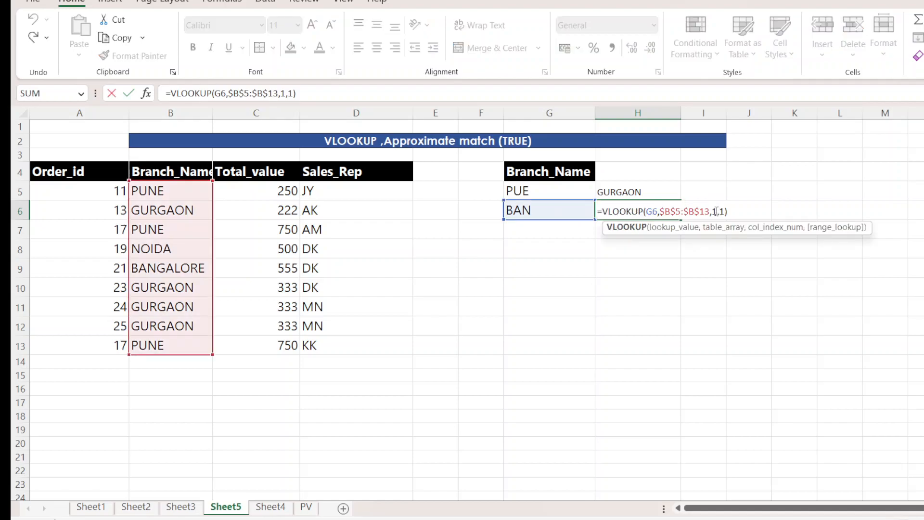
double_click(721, 211)
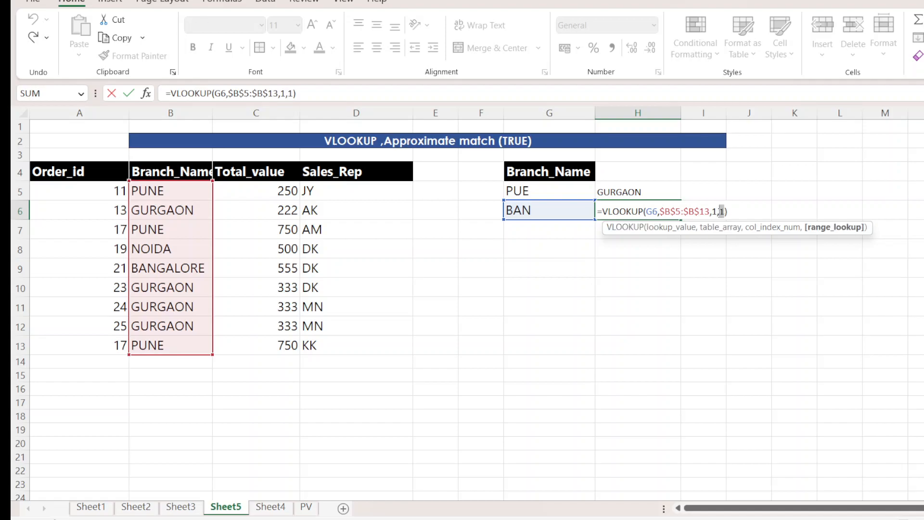
key("Return")
left_click(537, 206)
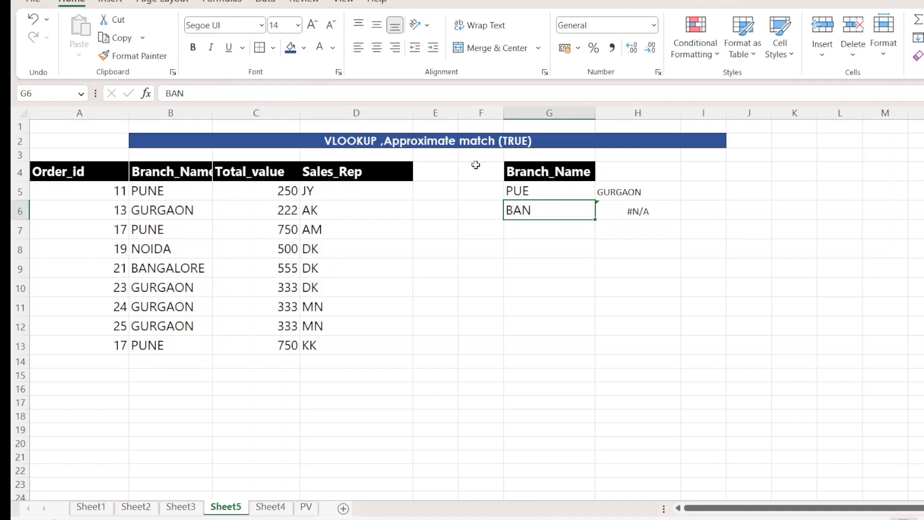
left_click(471, 141)
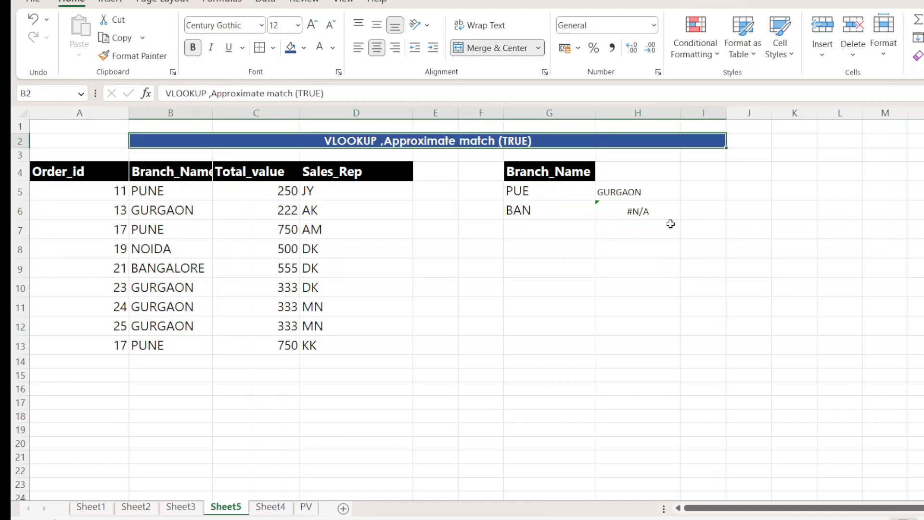